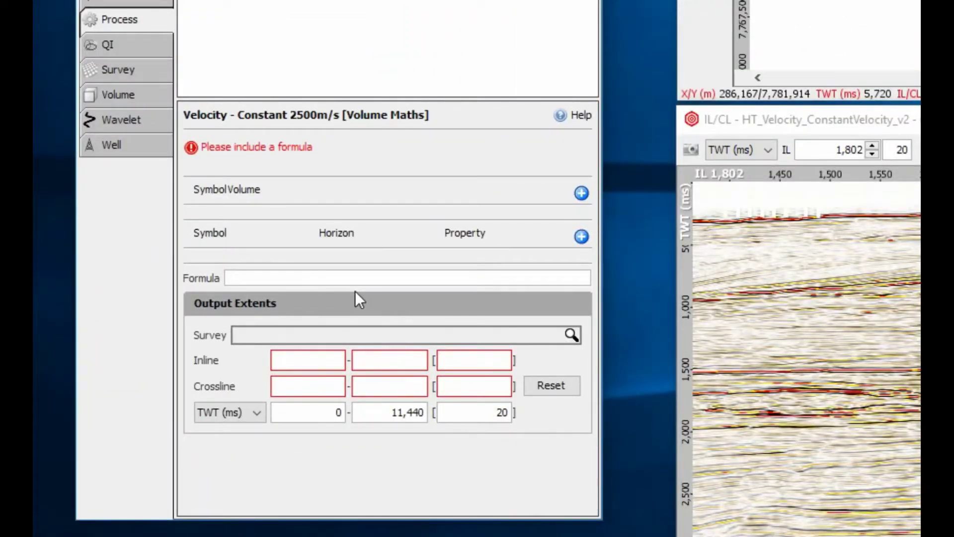
Add Full_stack as input volume v1 and enter the formula 2500.
click(581, 193)
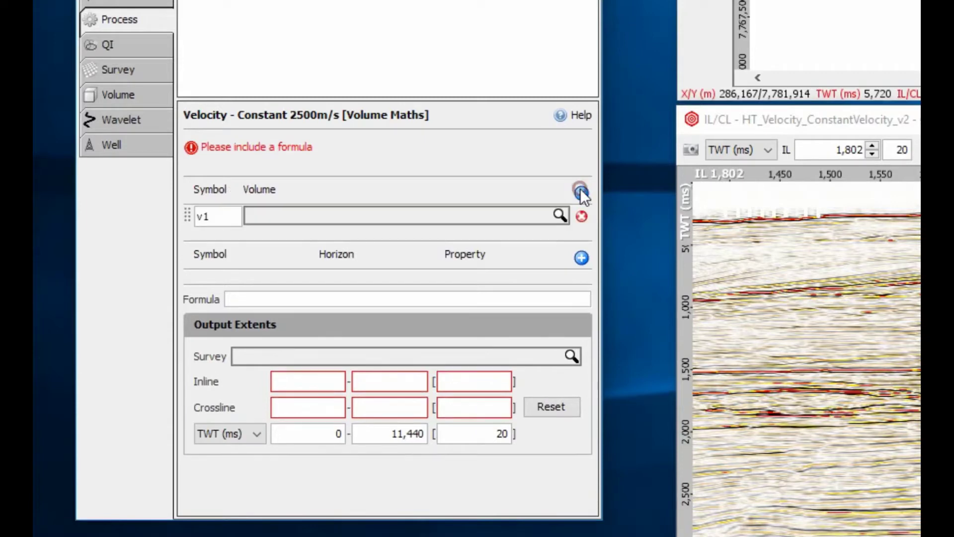
click(523, 210)
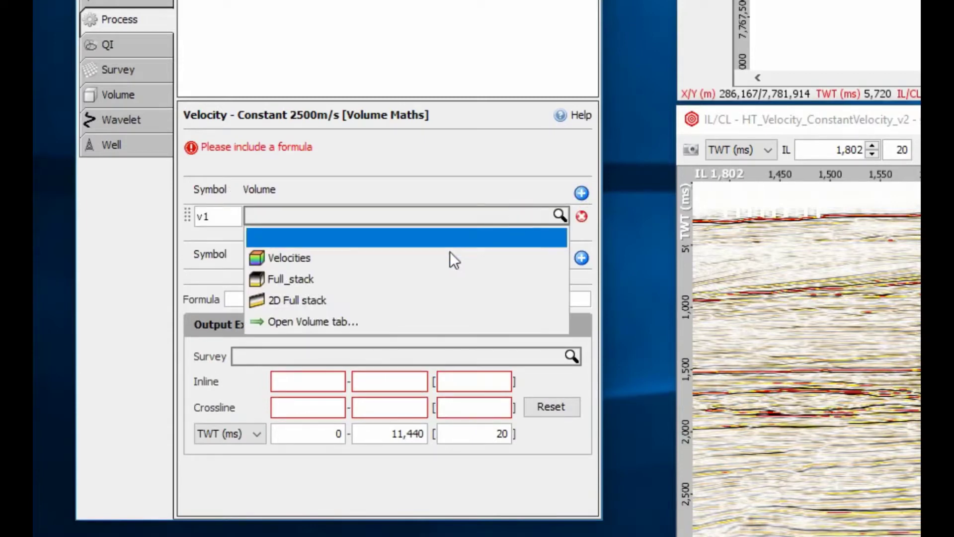
click(403, 281)
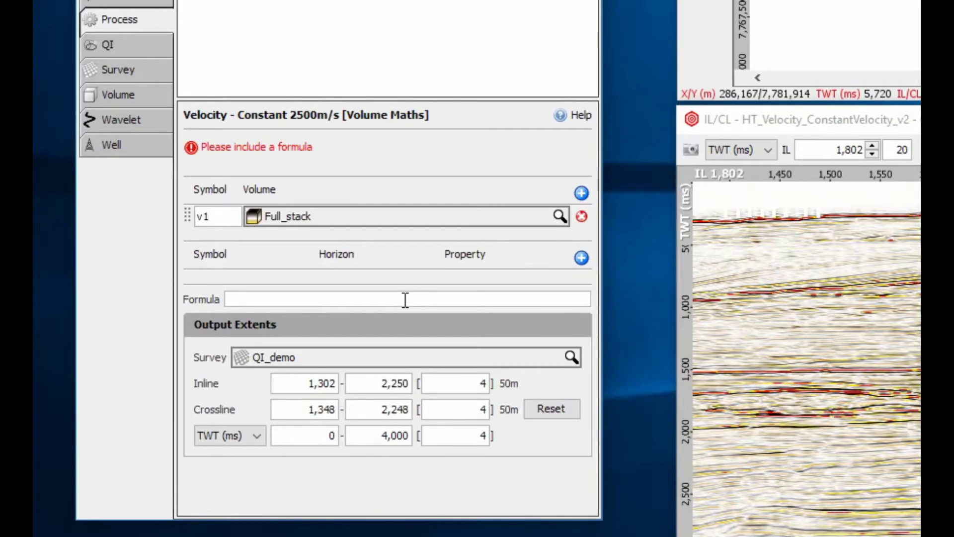
click(405, 300)
text(2500)
Set the inline and crossline increments to 8 and the TWT increment to 4.
click(451, 382)
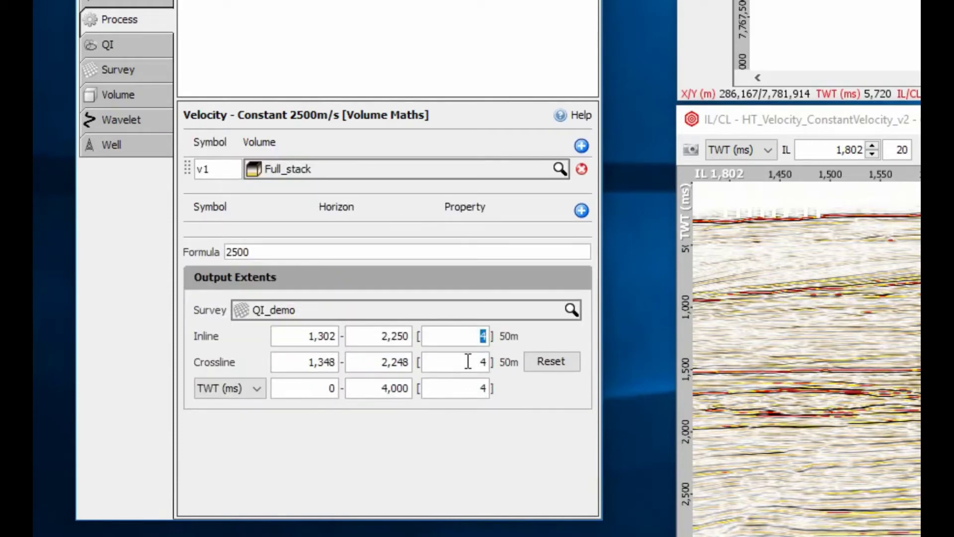
text(8)
click(469, 361)
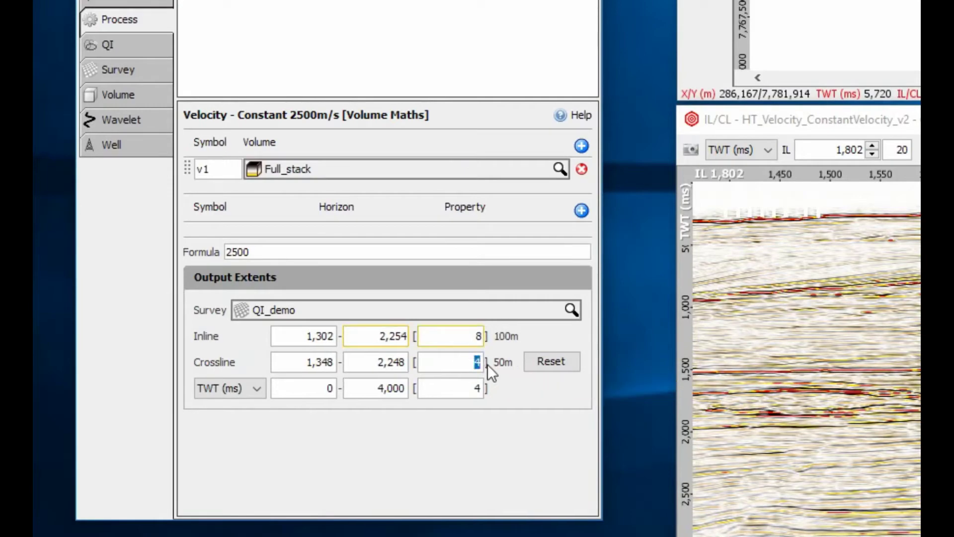
text(8)
click(470, 385)
text(4)
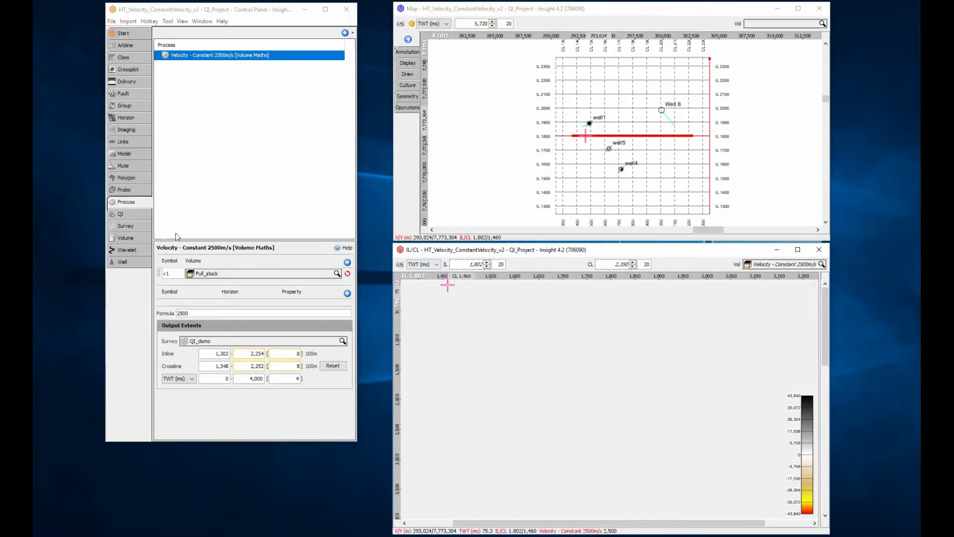
Class the Velocity - Constant 2500m/s volume as Velocity (Interval) and use class min/max colour limits.
click(123, 238)
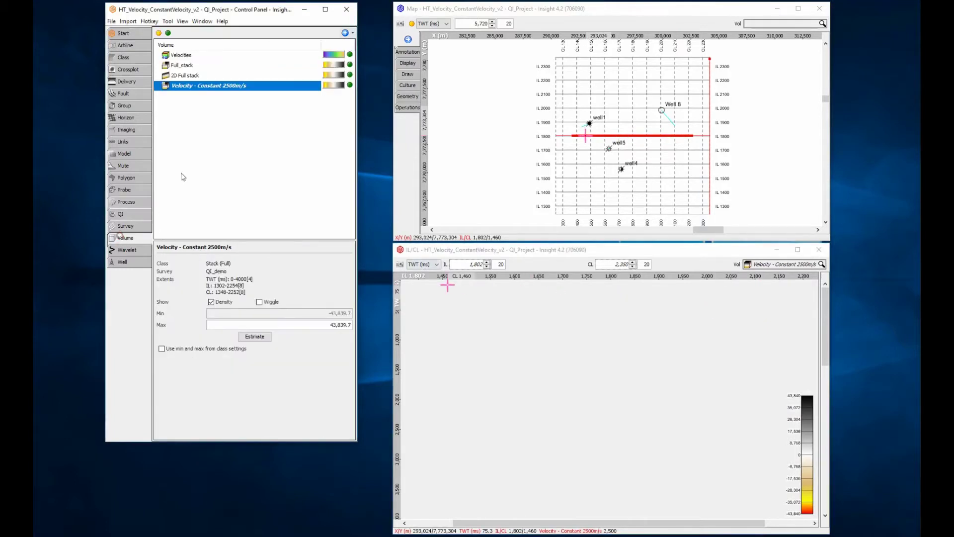
double_click(230, 88)
click(225, 154)
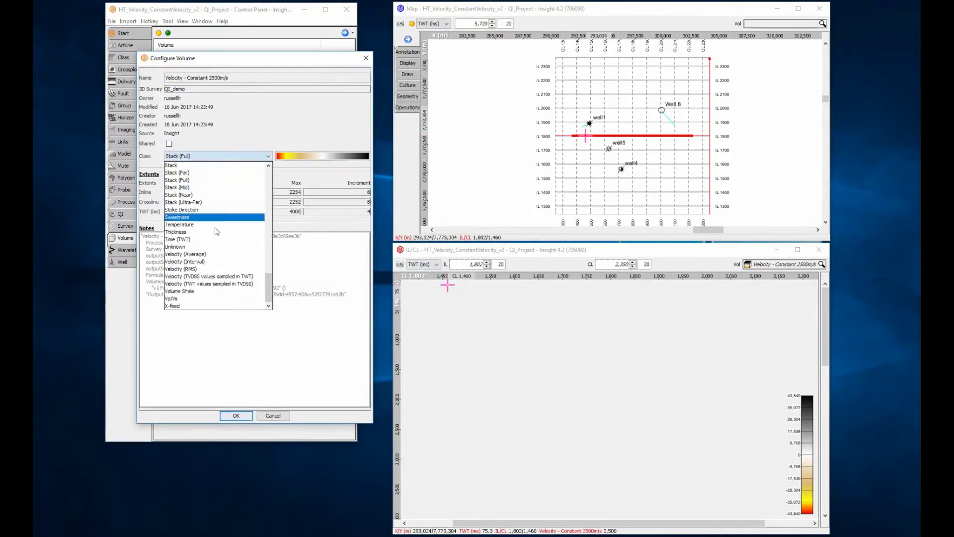
click(209, 262)
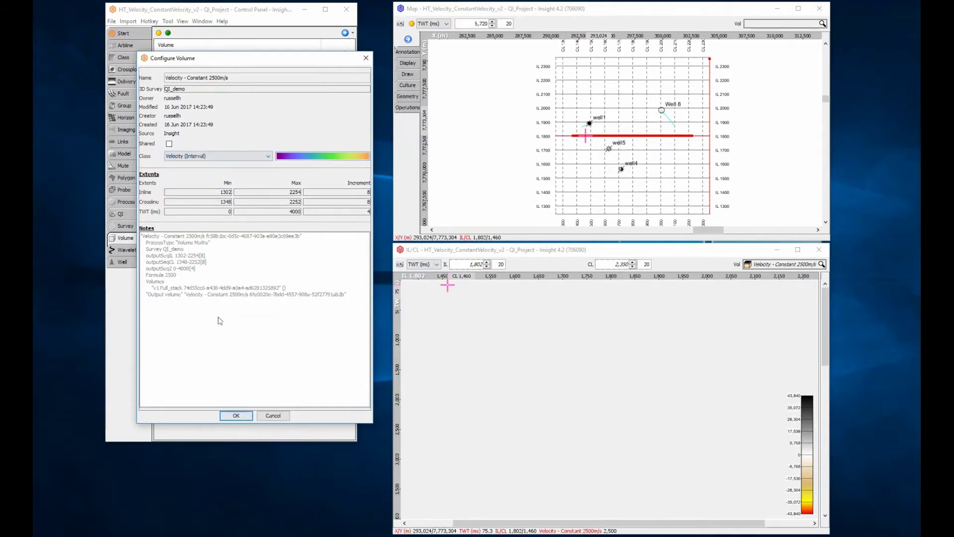
click(236, 415)
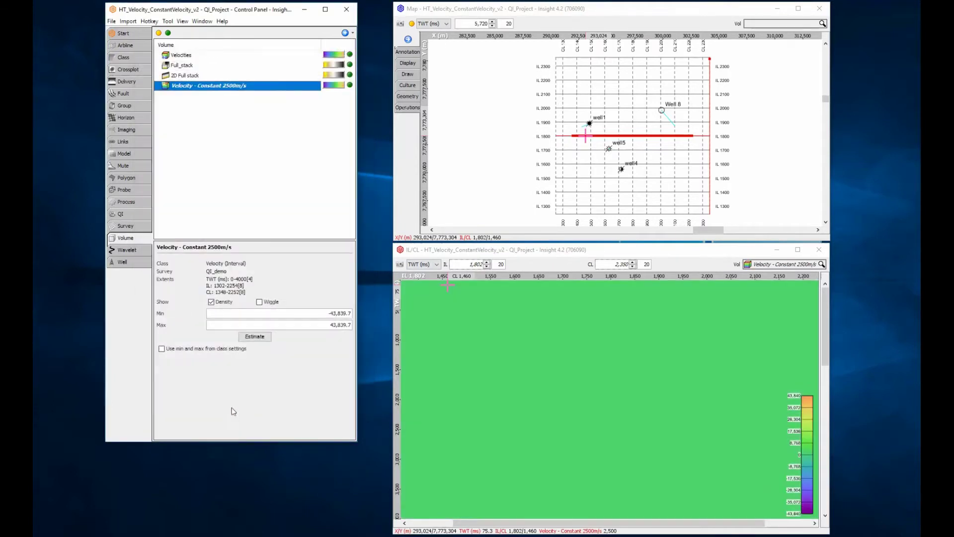
click(187, 348)
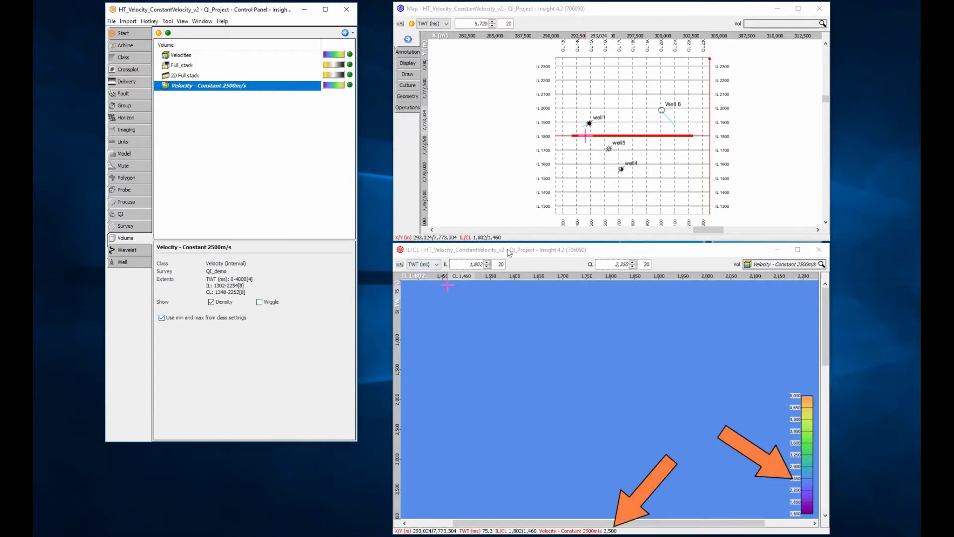
click(772, 266)
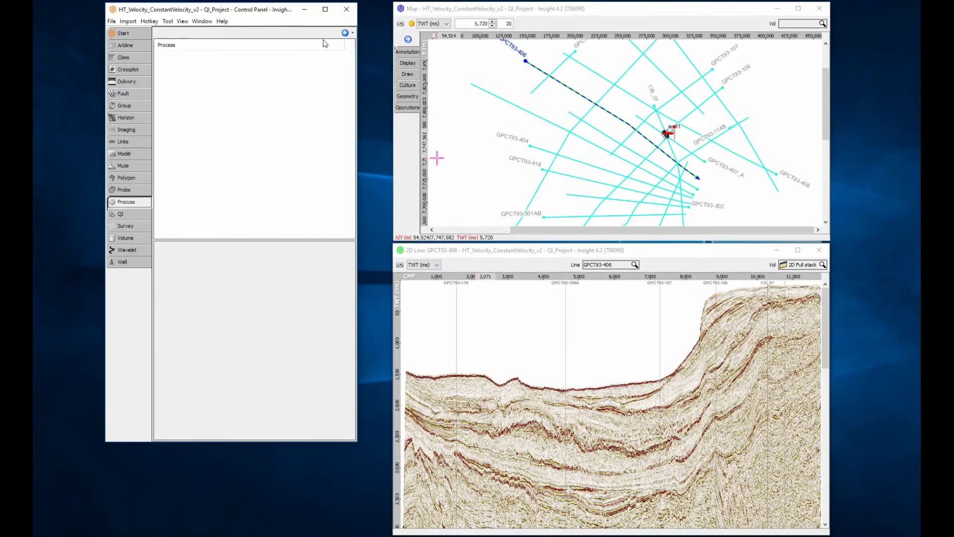
Create a new Volume Maths process named 'Velocity 2D - Constant 2500m/s'.
click(345, 32)
click(358, 46)
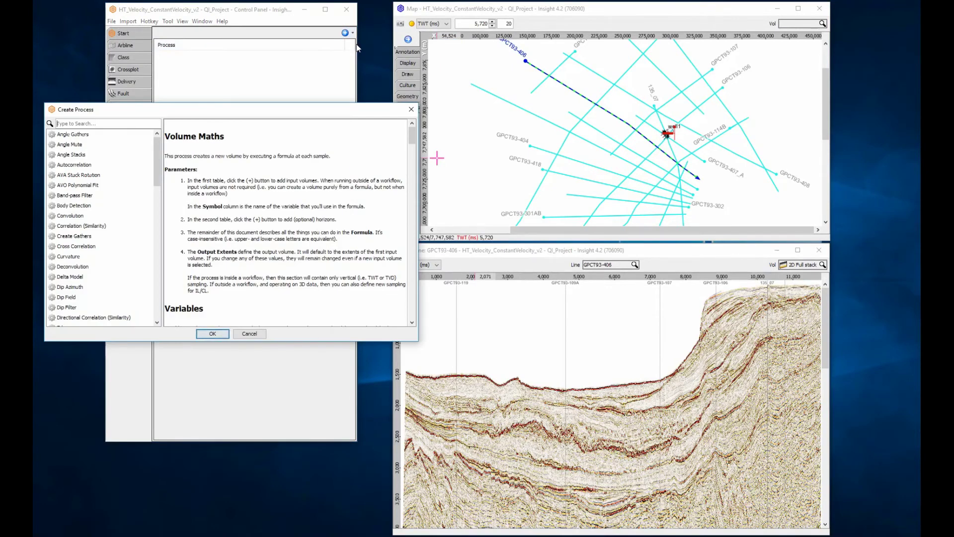
text(volume)
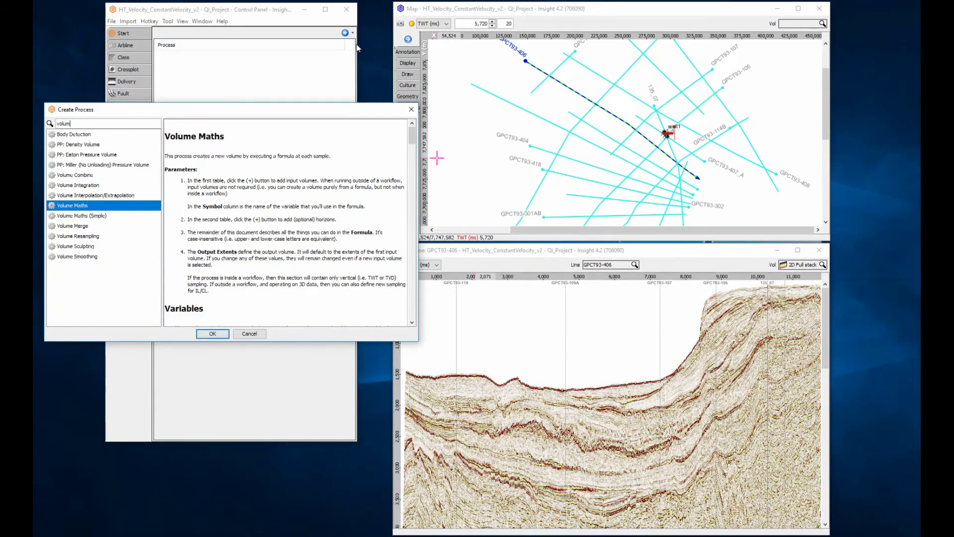
click(213, 333)
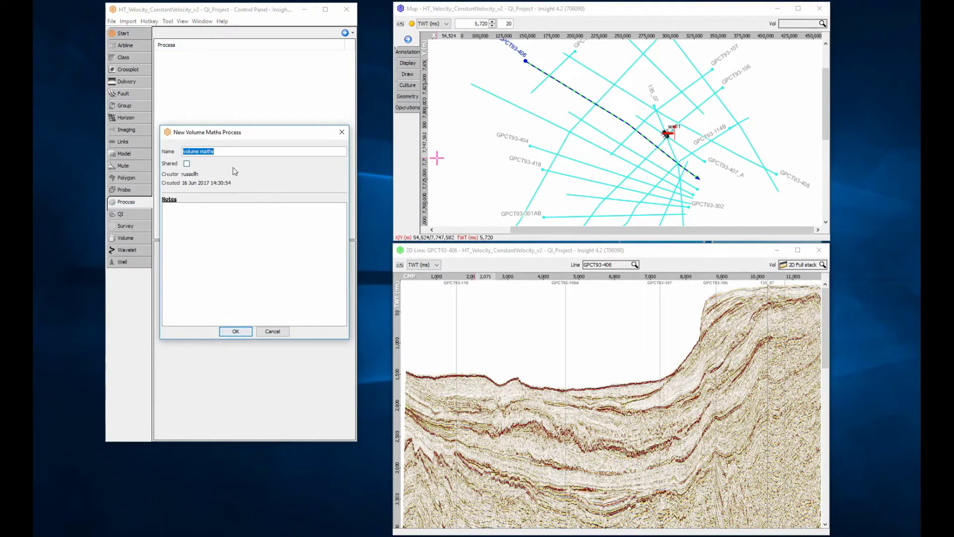
text(Velocity 2D - Constant 2500m/s)
click(237, 331)
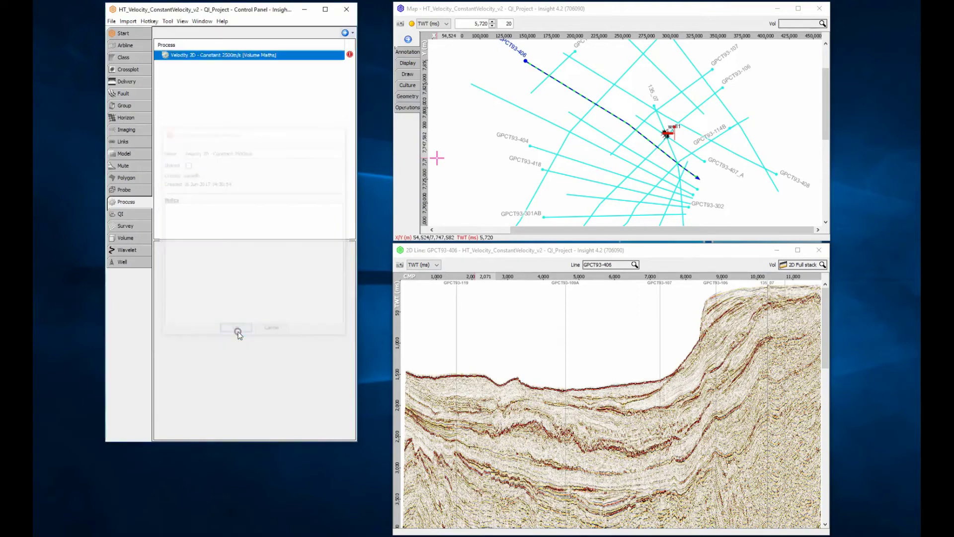
Use 2D Full stack as v1, formula 2500, and TWT maximum 4000.
click(348, 285)
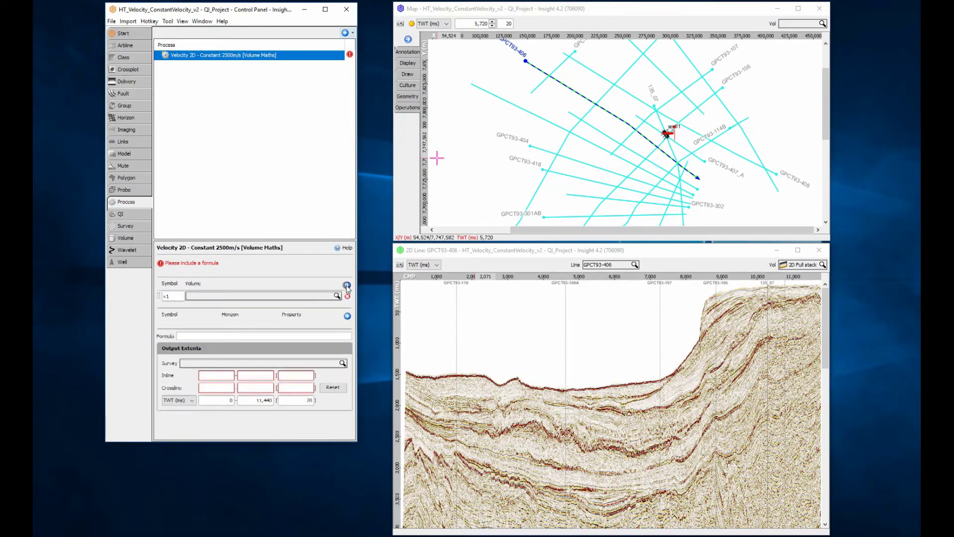
click(242, 296)
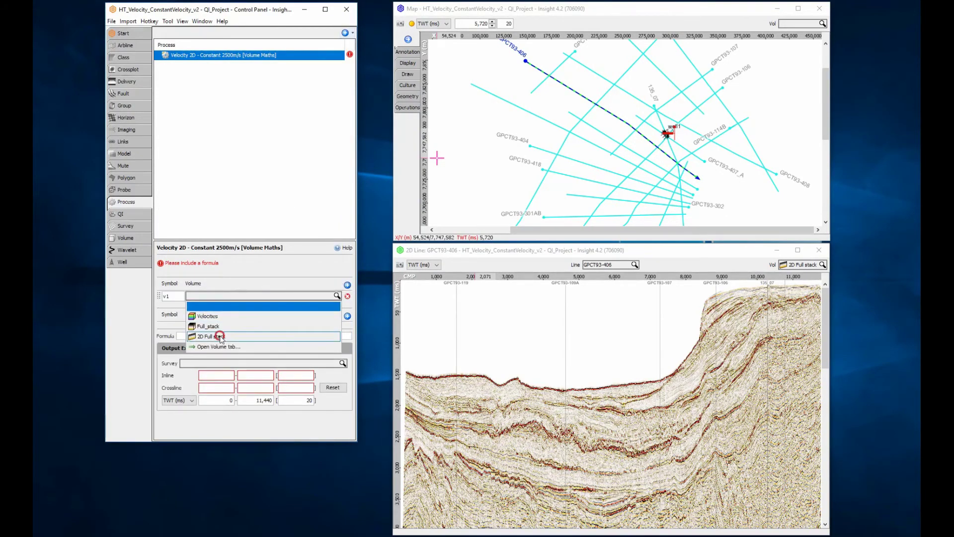
click(221, 334)
click(222, 334)
text(2500)
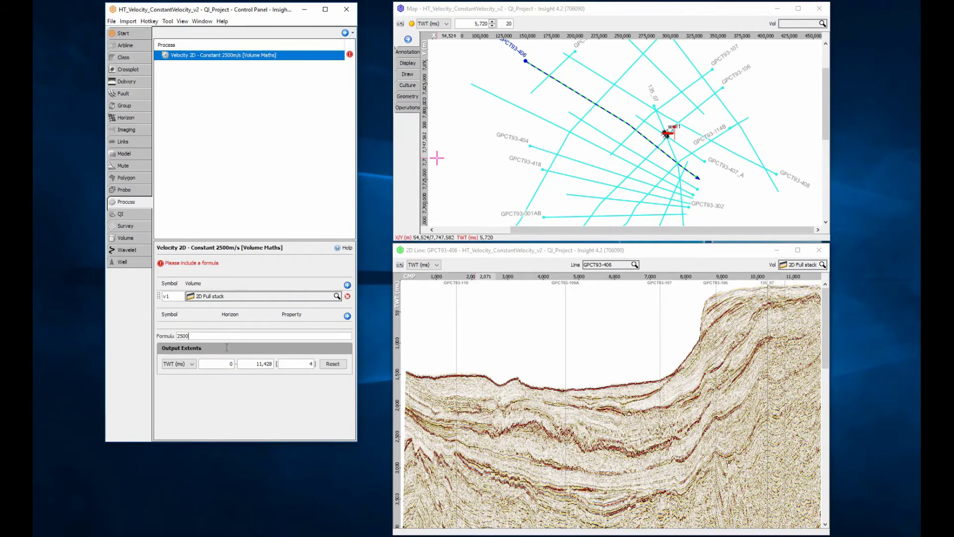
double_click(259, 364)
text(4000)
click(309, 342)
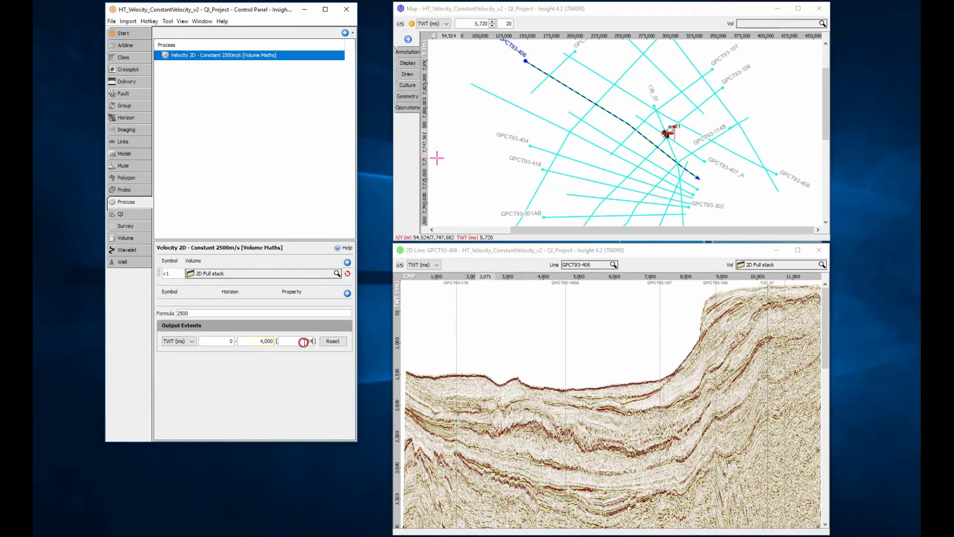
Class the Velocity 2D - Constant 2500m/s volume as Velocity (Interval).
click(137, 238)
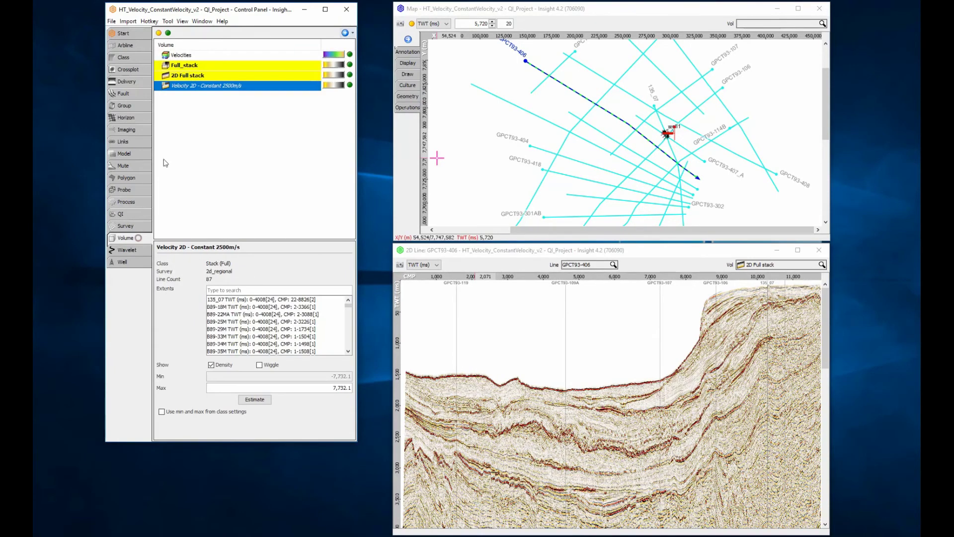
double_click(207, 87)
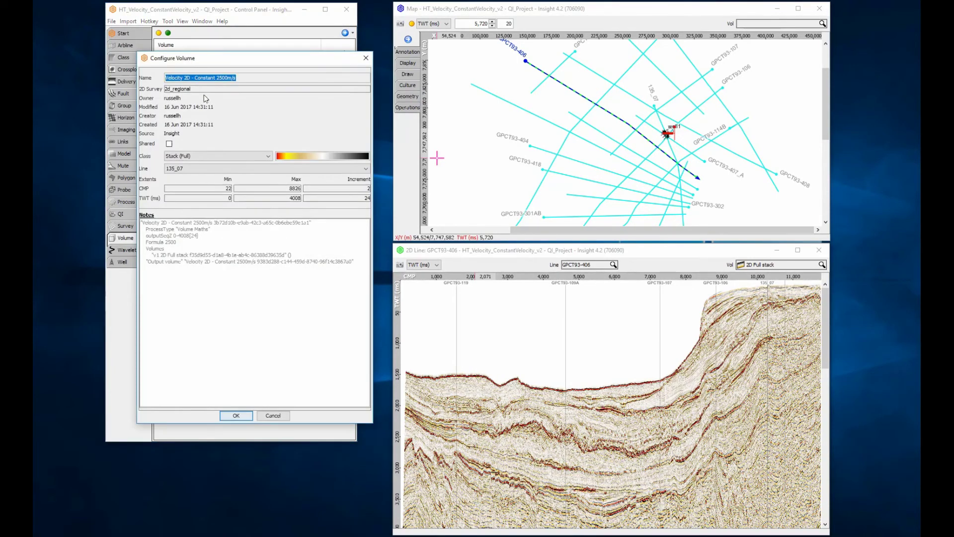
click(192, 155)
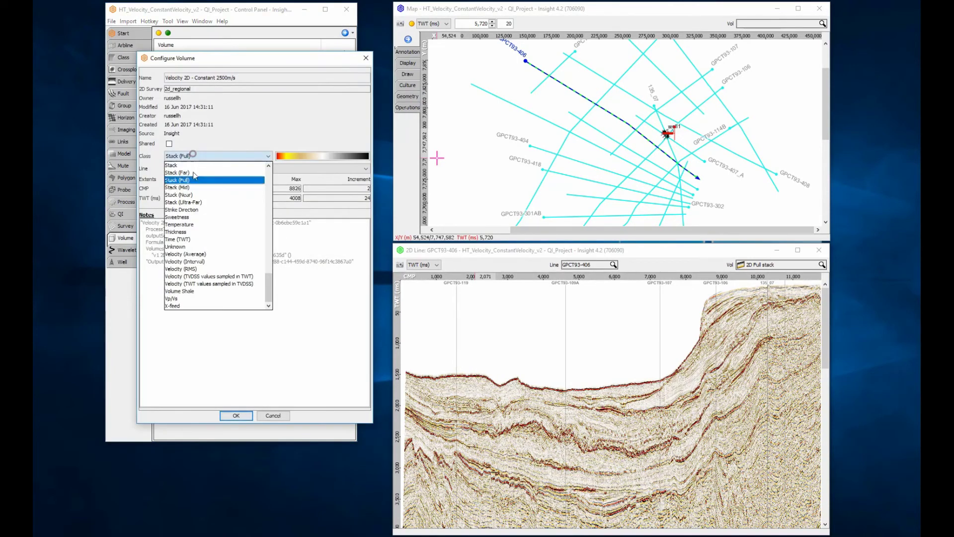
click(198, 261)
click(236, 415)
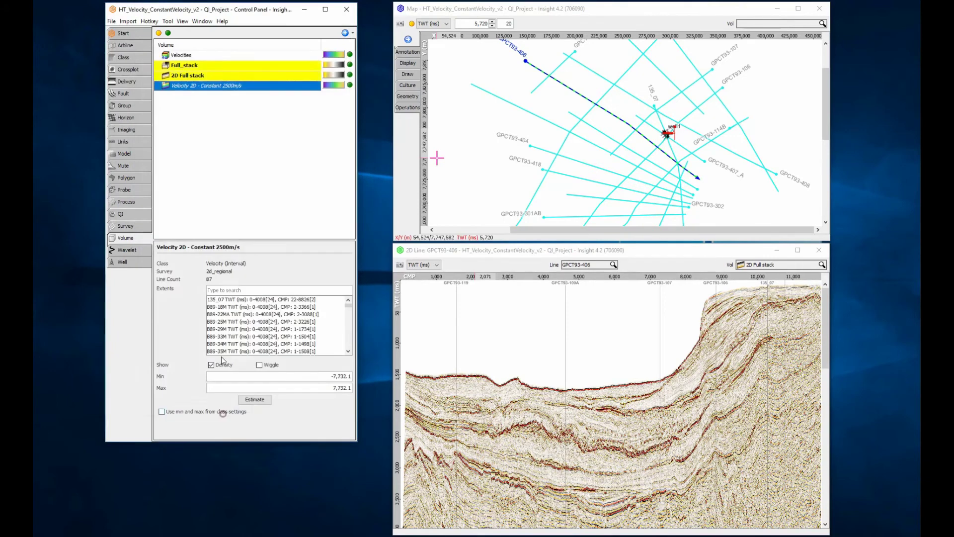
Use Velocity 2D - Constant 2500m/s as the time/depth conversion velocity volume.
click(111, 23)
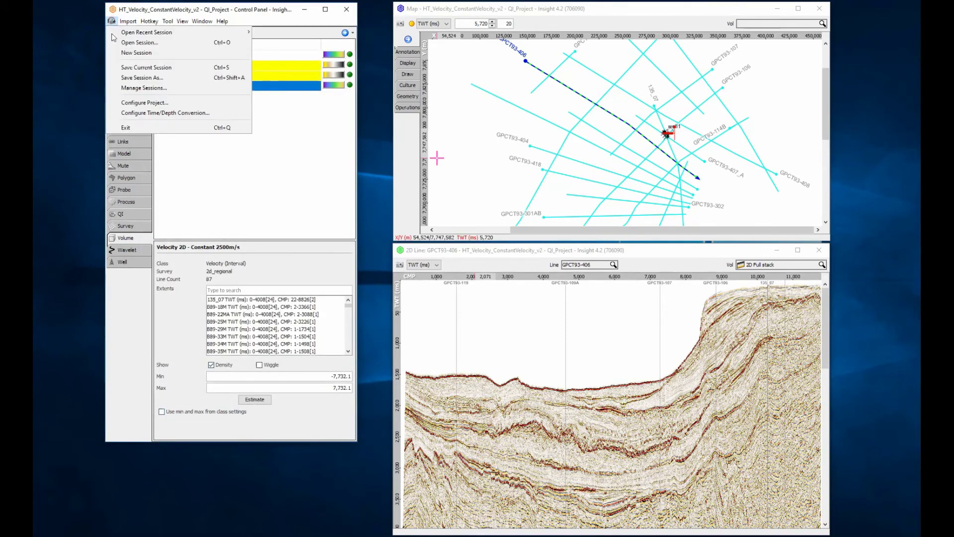
click(141, 109)
click(188, 179)
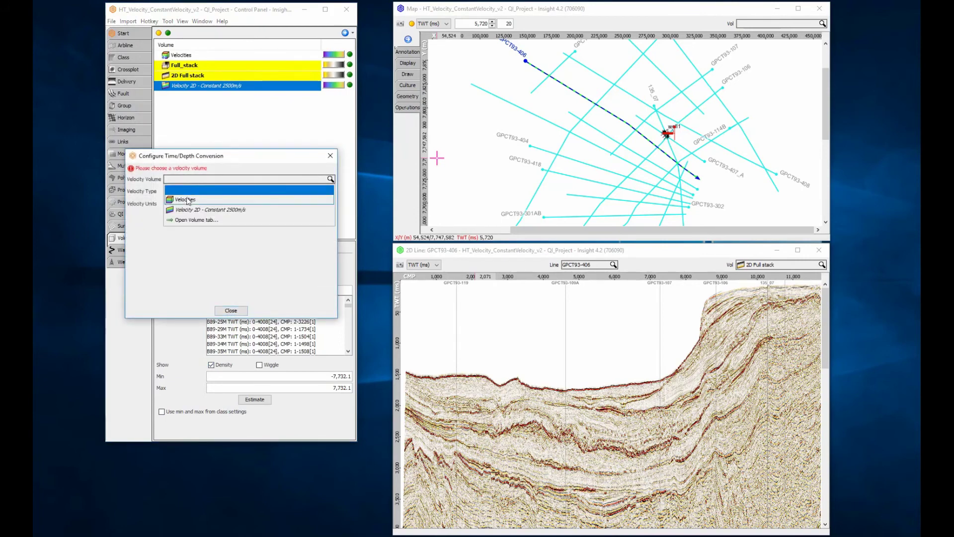
click(189, 209)
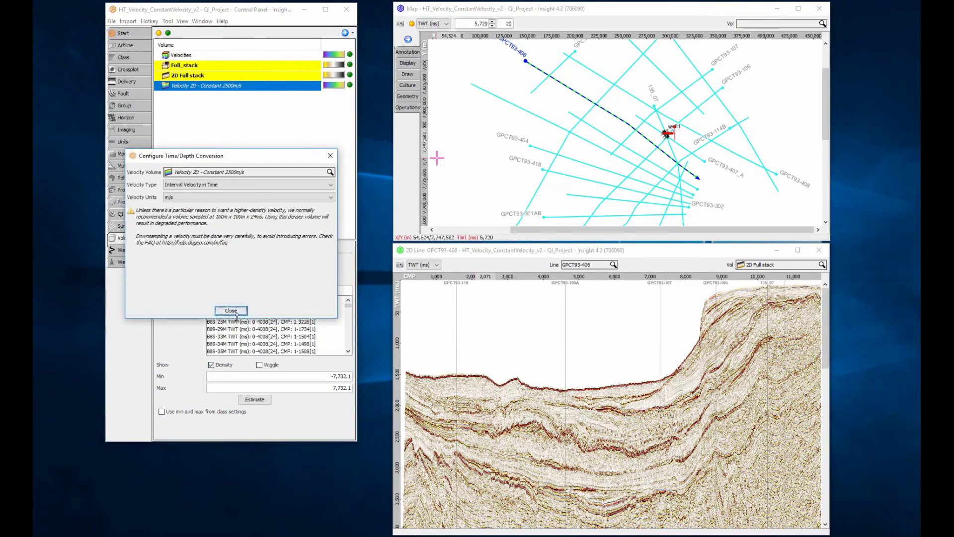
click(238, 313)
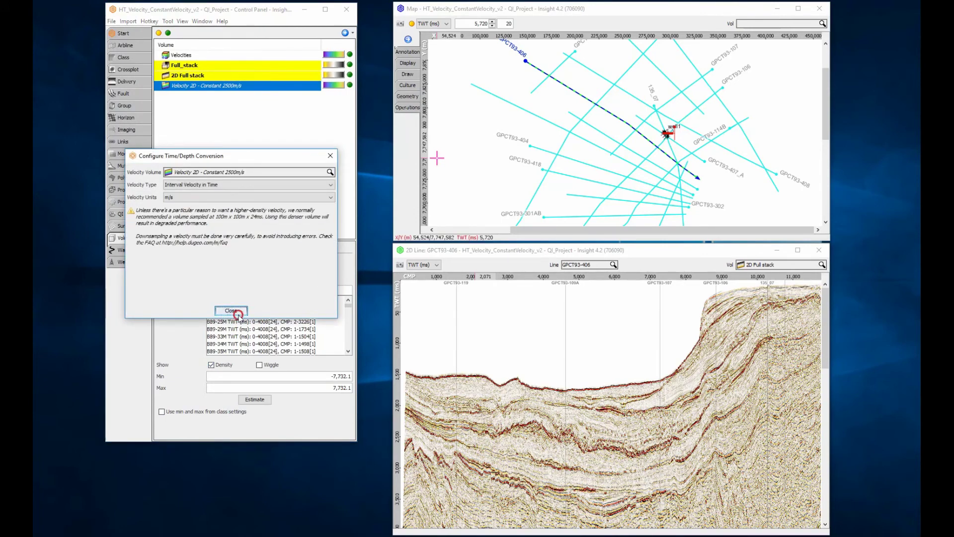
Switch the GPCT93-406 section's vertical domain from TWT (ms) to TVDSS (m).
click(423, 265)
click(426, 282)
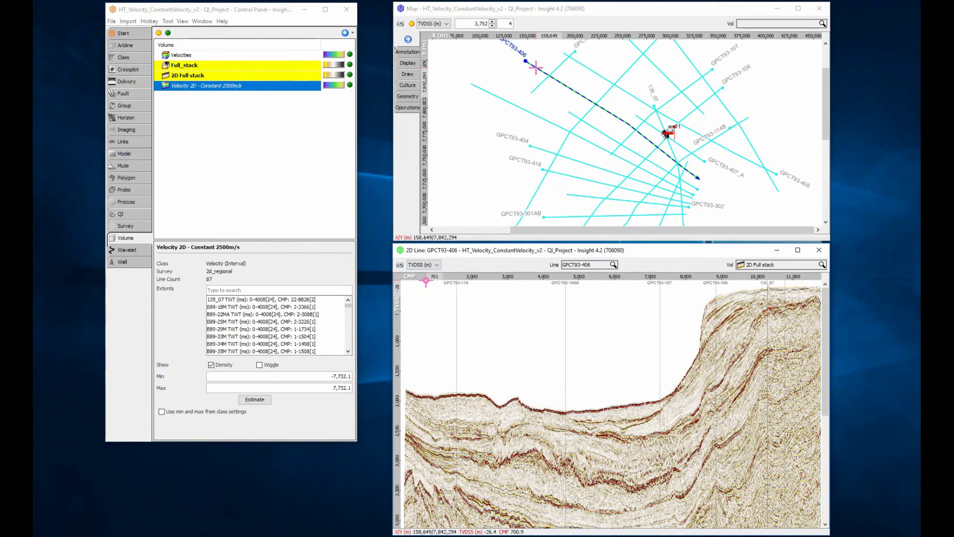